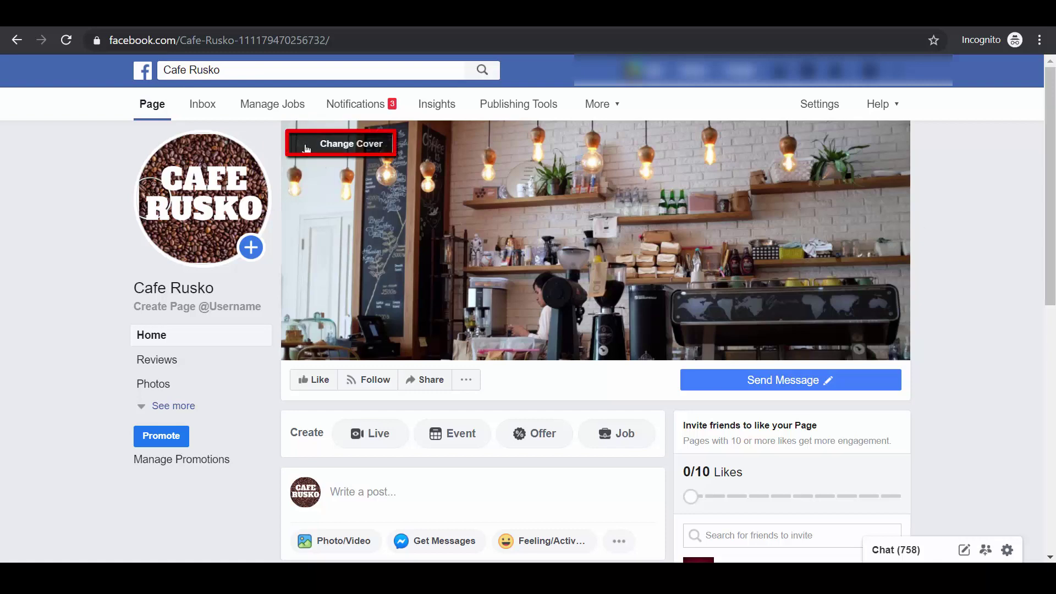
Upload Coffee - 1421.mp4 as the Cafe Rusko page's cover video, keep its first thumbnail, and publish it.
left_click(306, 146)
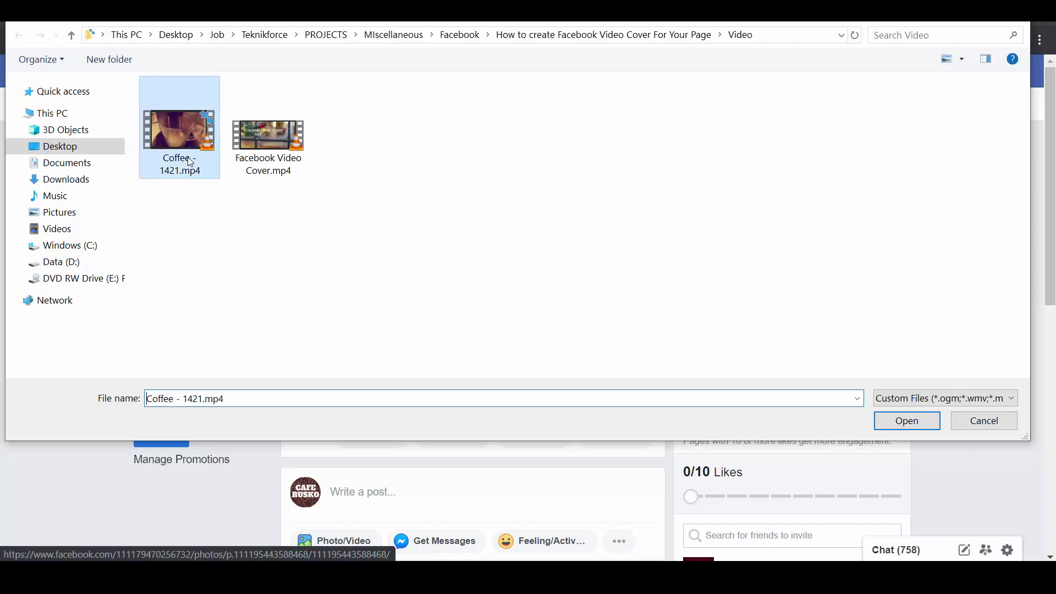
left_click(905, 420)
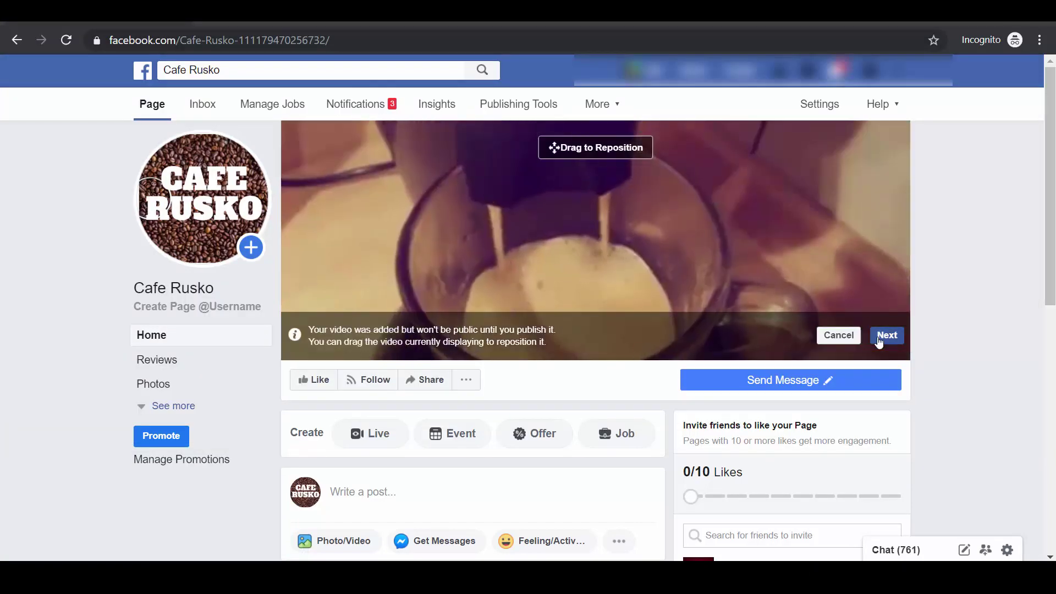
left_click(885, 335)
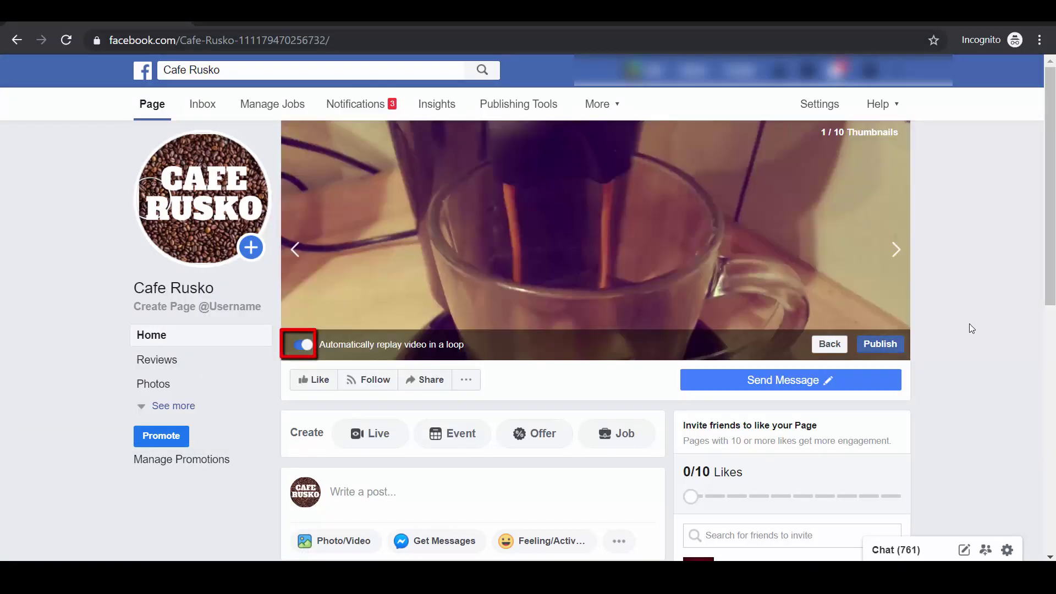
left_click(886, 344)
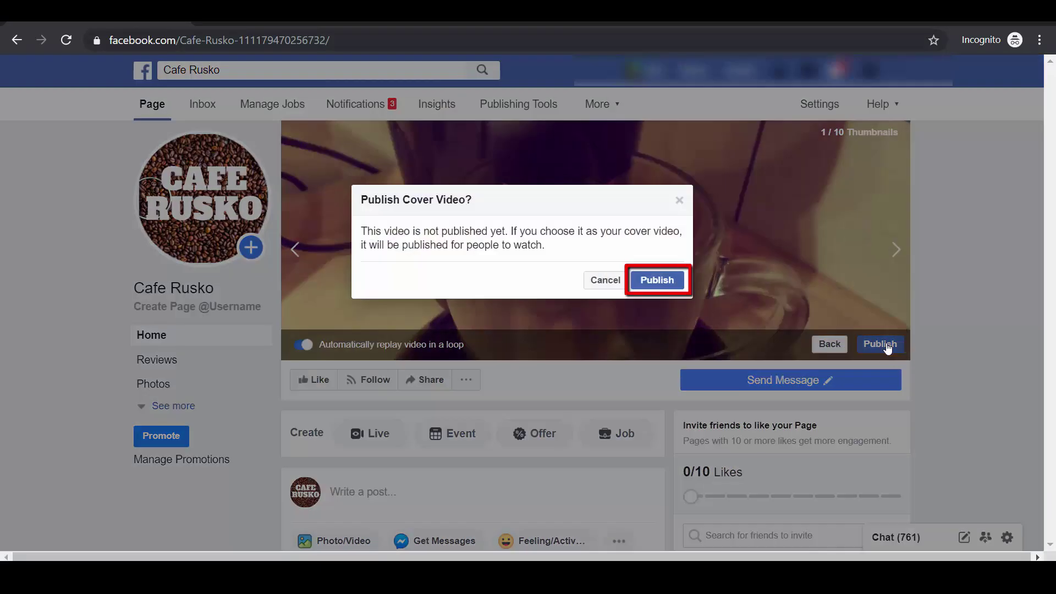
key("Return")
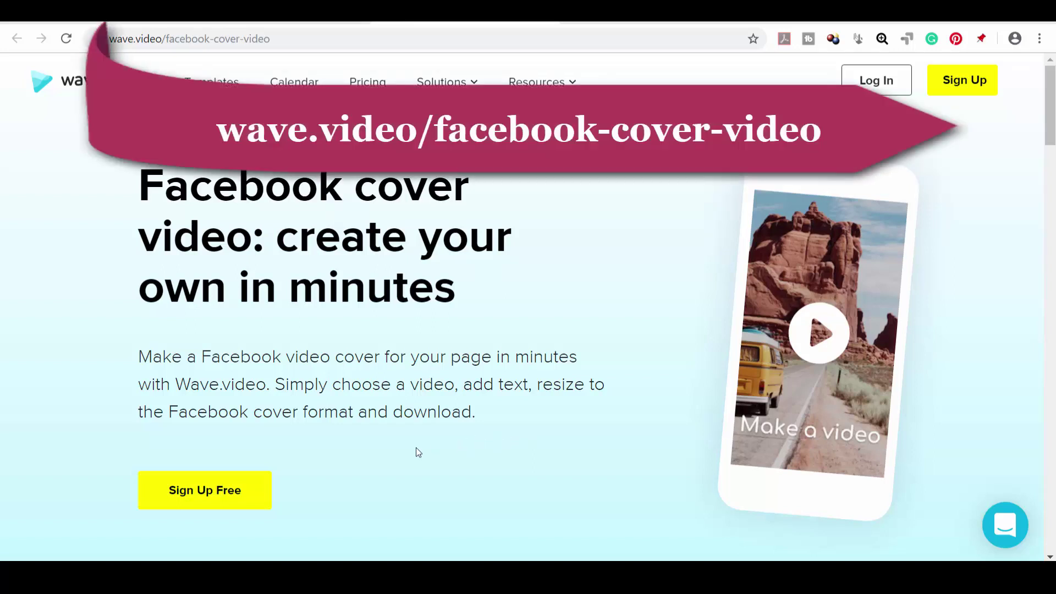
Switch to Wave.video, sign up for a free account, and open the video template library.
left_click(261, 505)
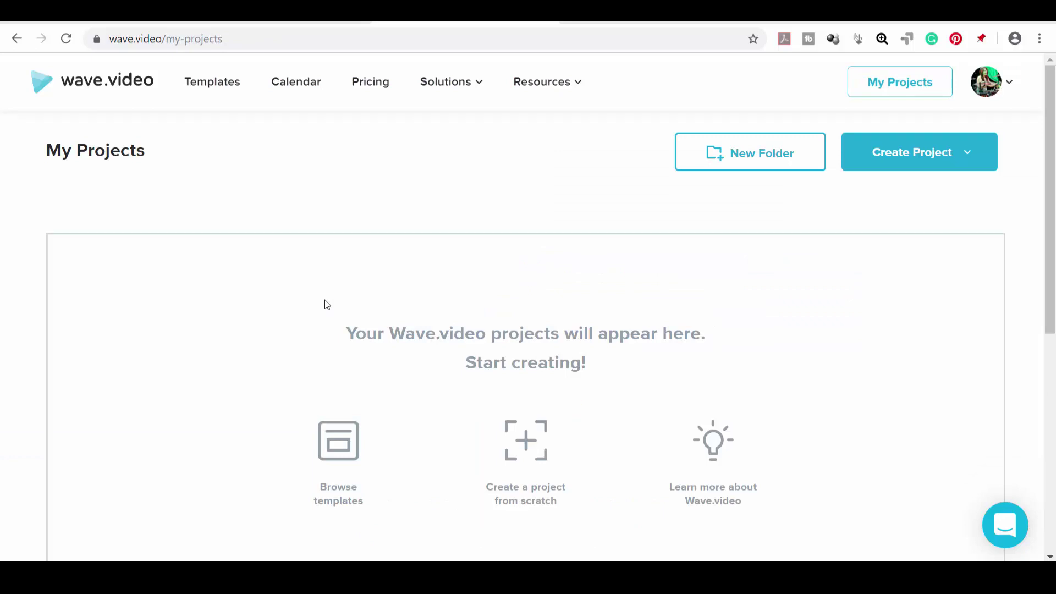
scroll(330, 341, "down", 1)
left_click(351, 420)
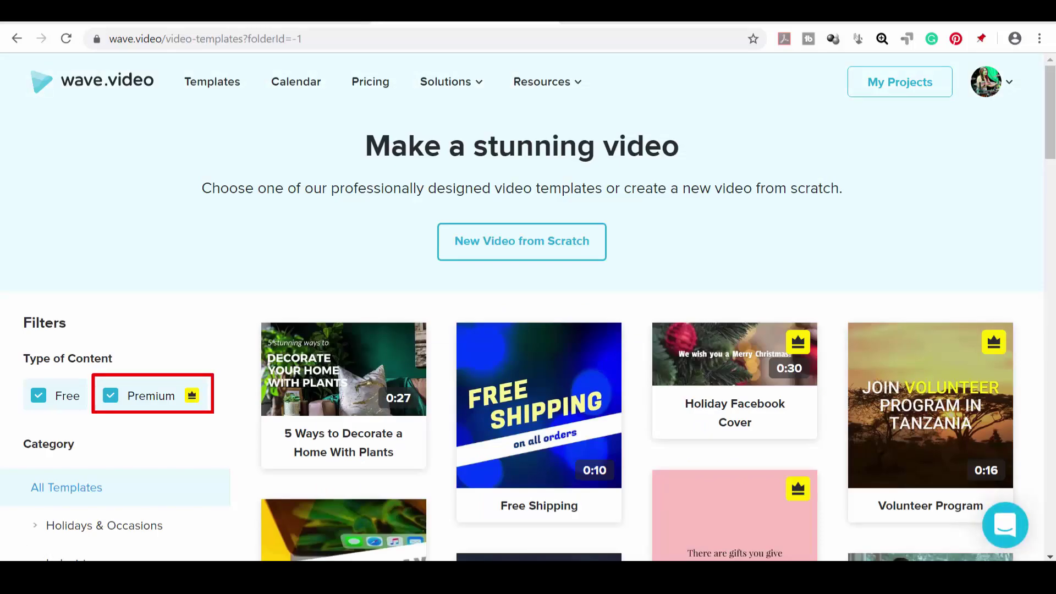
Choose the free Christmas Facebook Cover template in Facebook Cover format and open it for editing.
scroll(1040, 155, "down", 5)
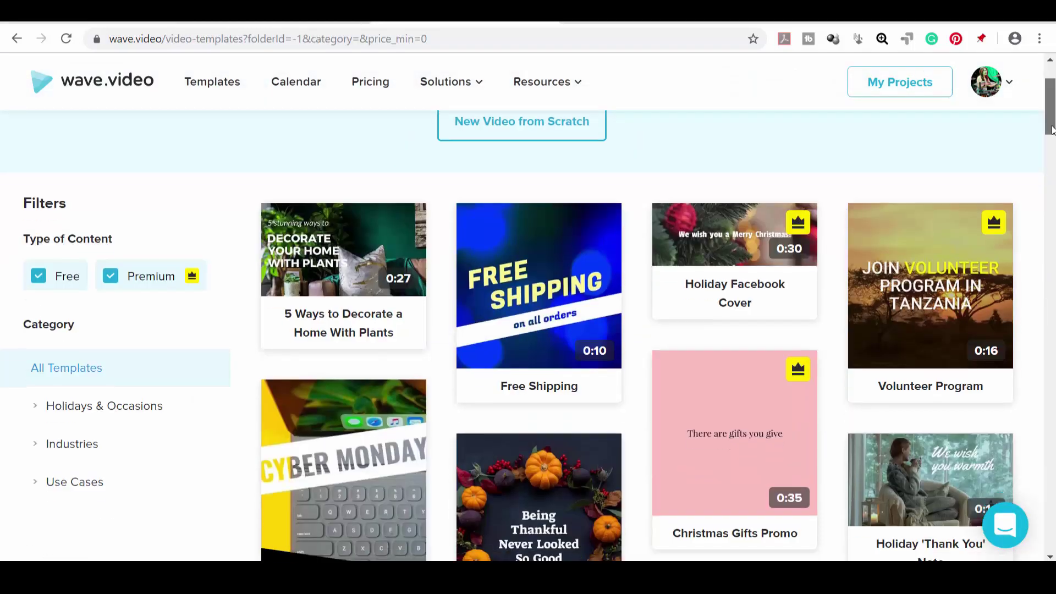
scroll(1039, 155, "down", 2)
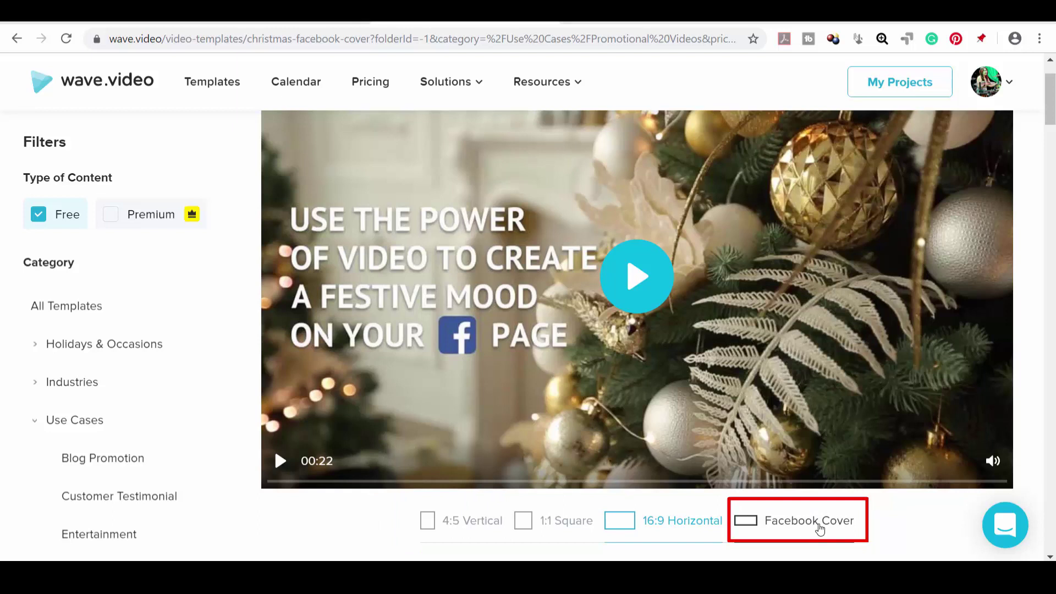
left_click(820, 527)
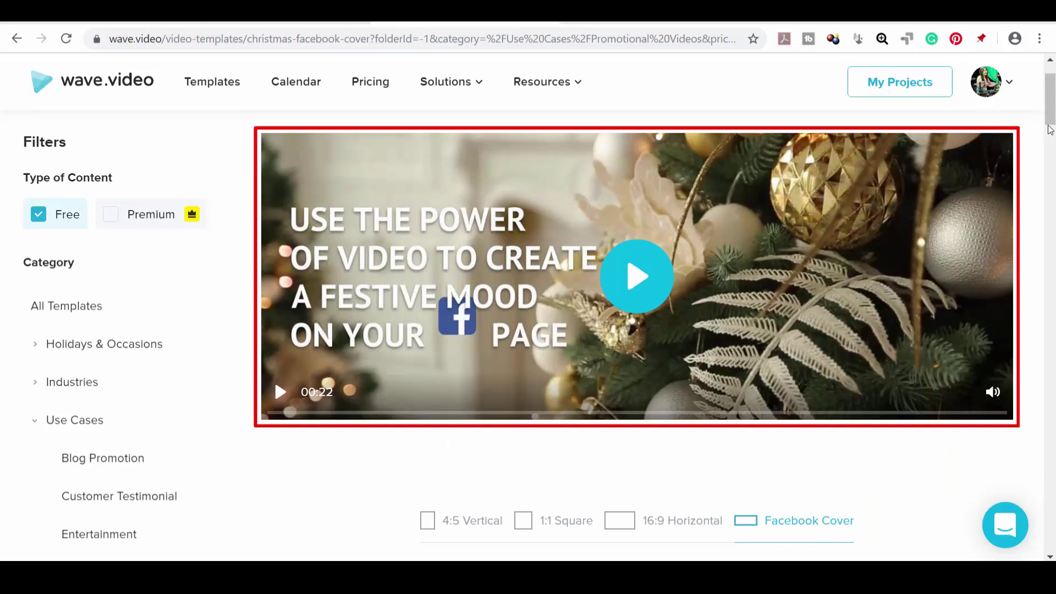
left_click_drag(1051, 122, 1049, 151)
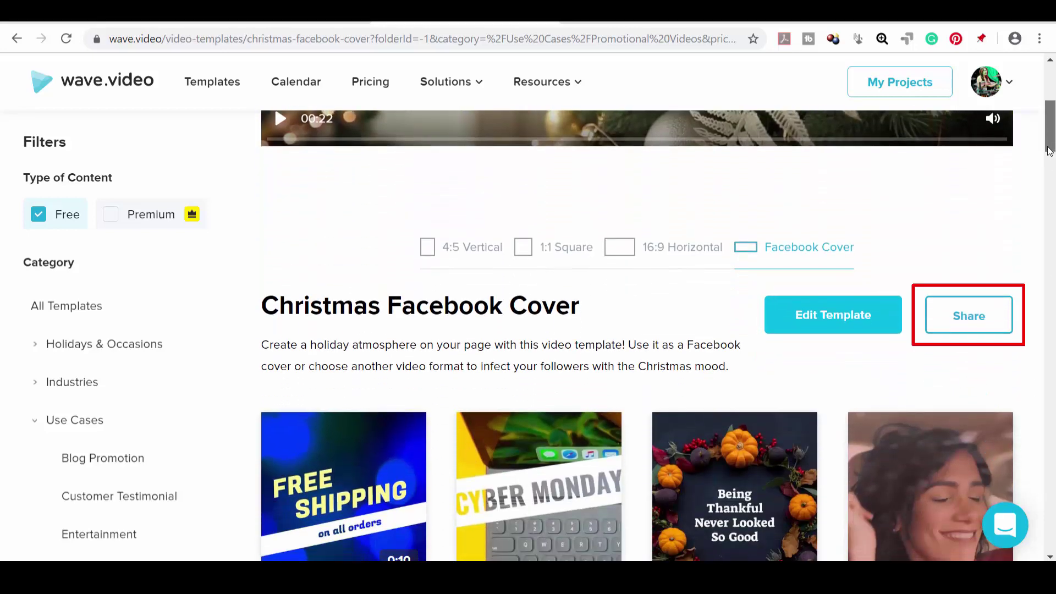
left_click_drag(1050, 150, 1051, 132)
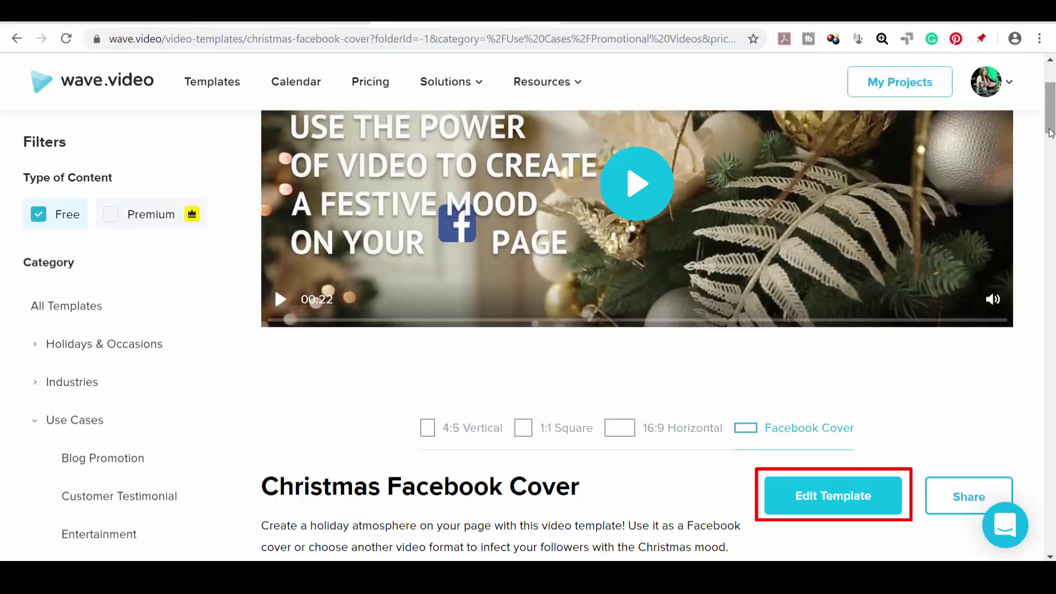
left_click(847, 497)
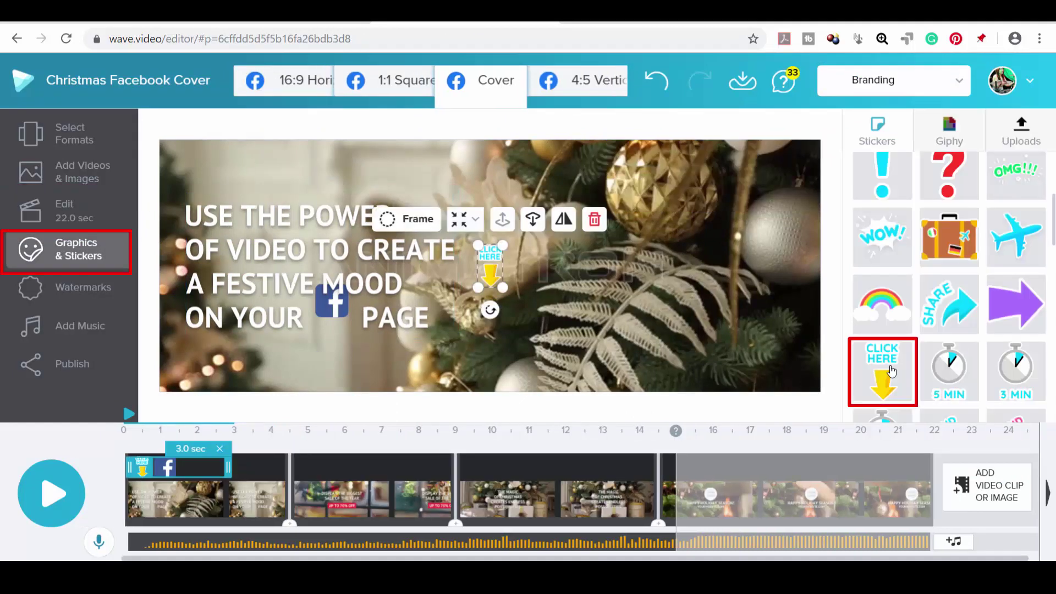
Place the Click Here sticker near the cover's lower-right corner and add the Business Idea track as music.
left_click_drag(488, 271, 781, 287)
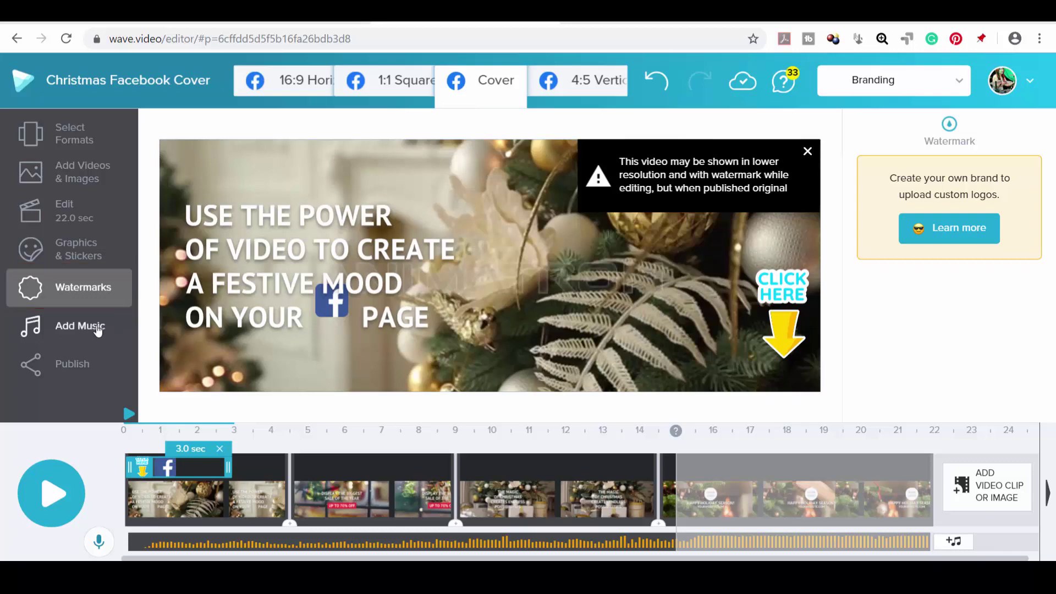
left_click(98, 329)
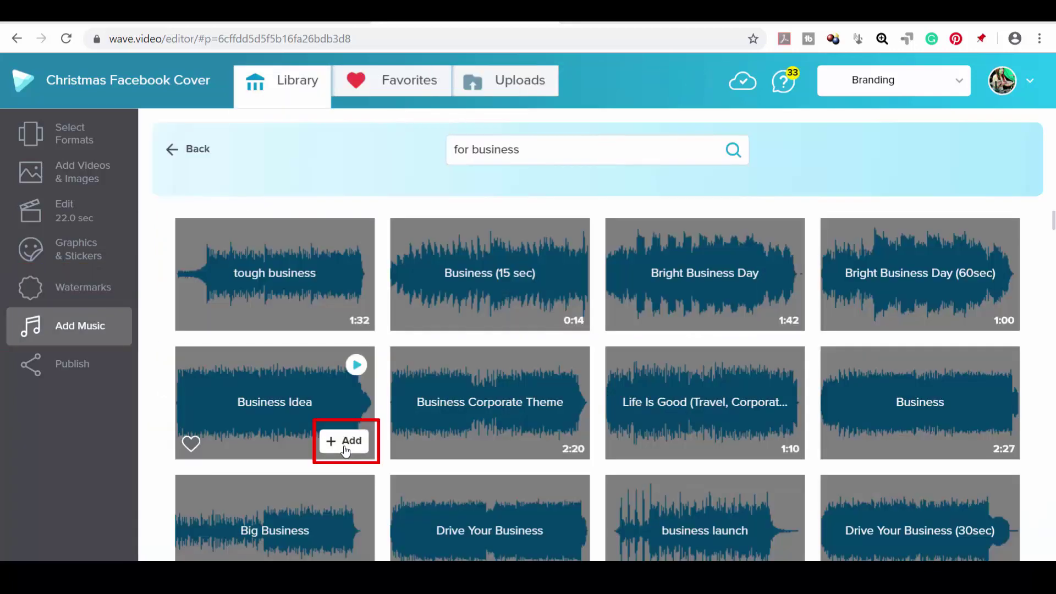
left_click(346, 442)
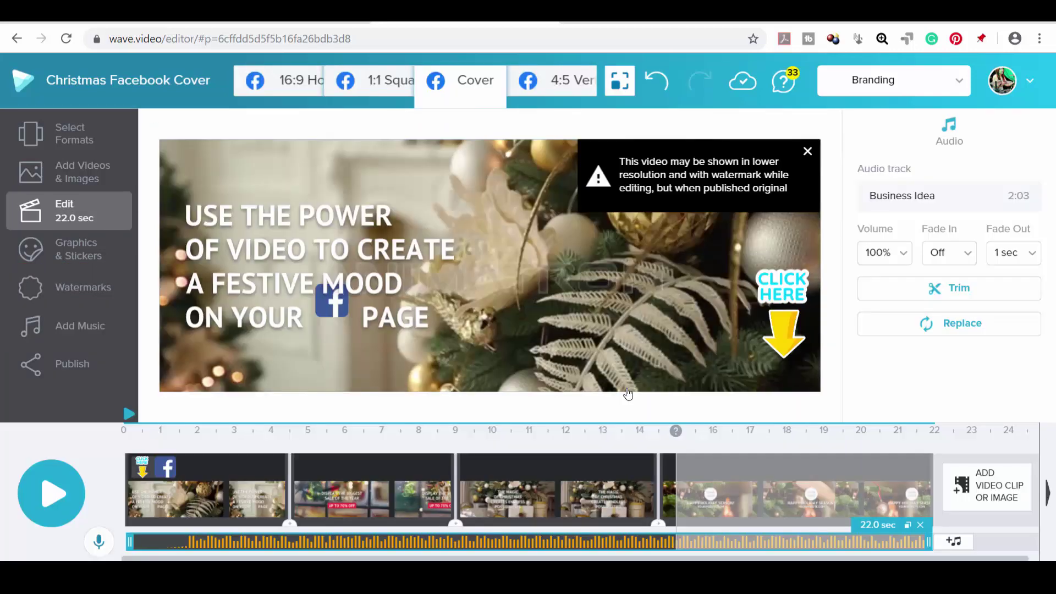
Add the free technology photo of hands holding a phone over a laptop as the last clip, and preview the video.
left_click(996, 496)
left_click(366, 282)
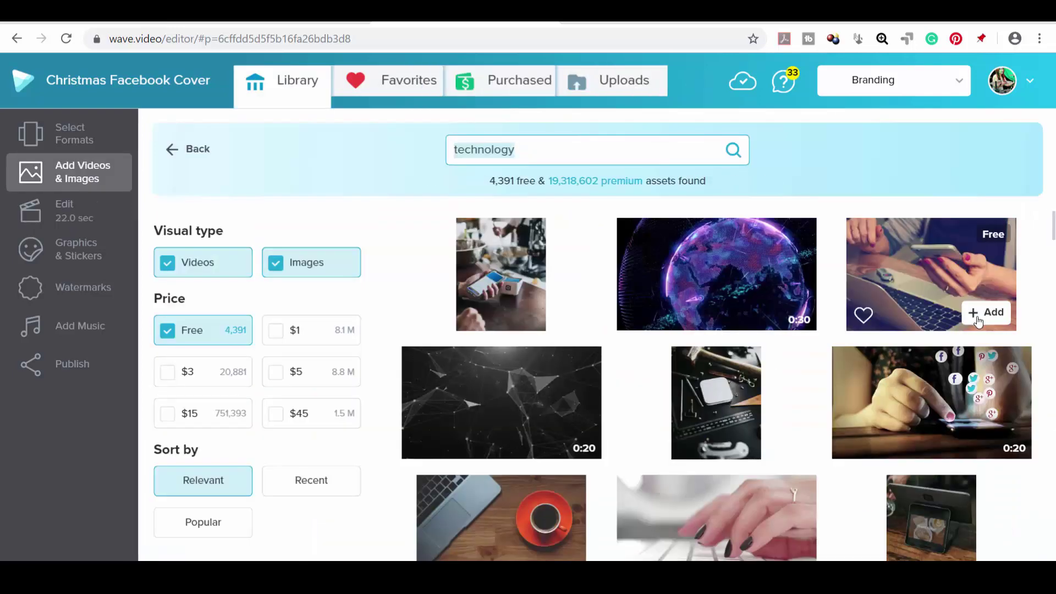
left_click(978, 320)
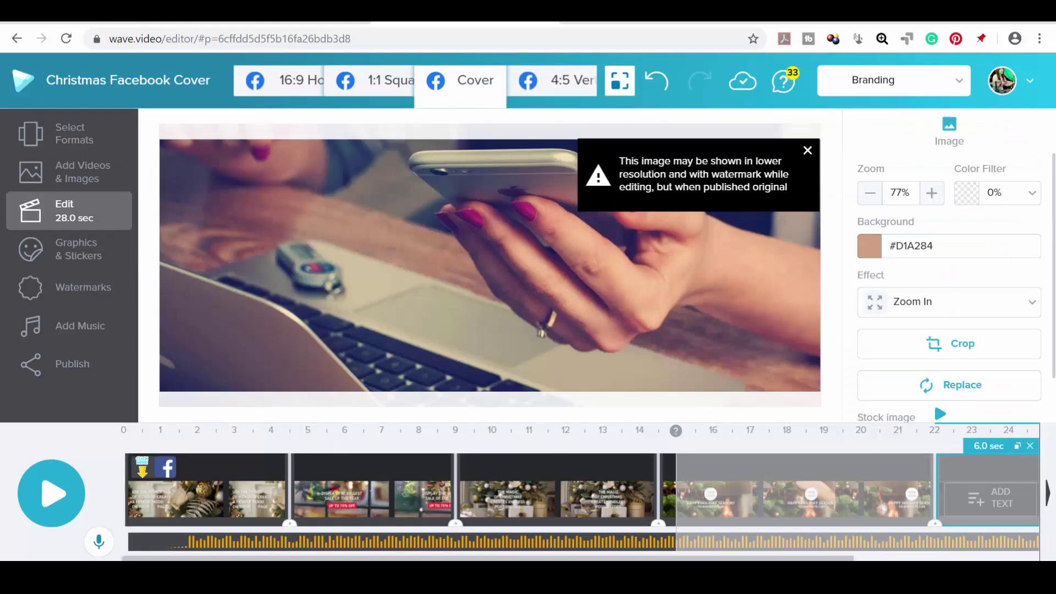
left_click(51, 493)
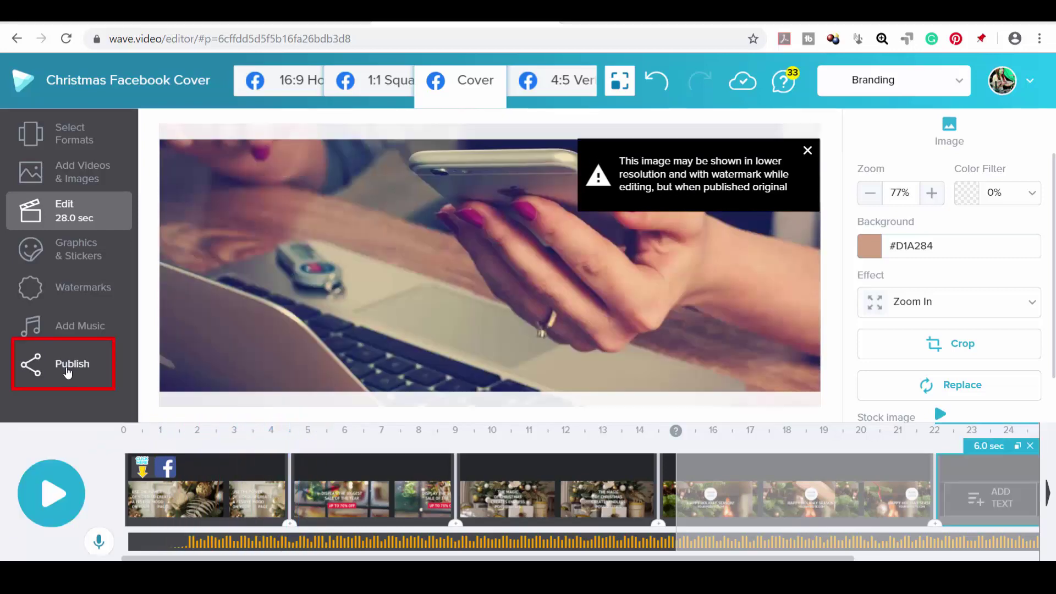
Open the publishing options and review the pricing plans for downloading a quality video.
left_click(72, 367)
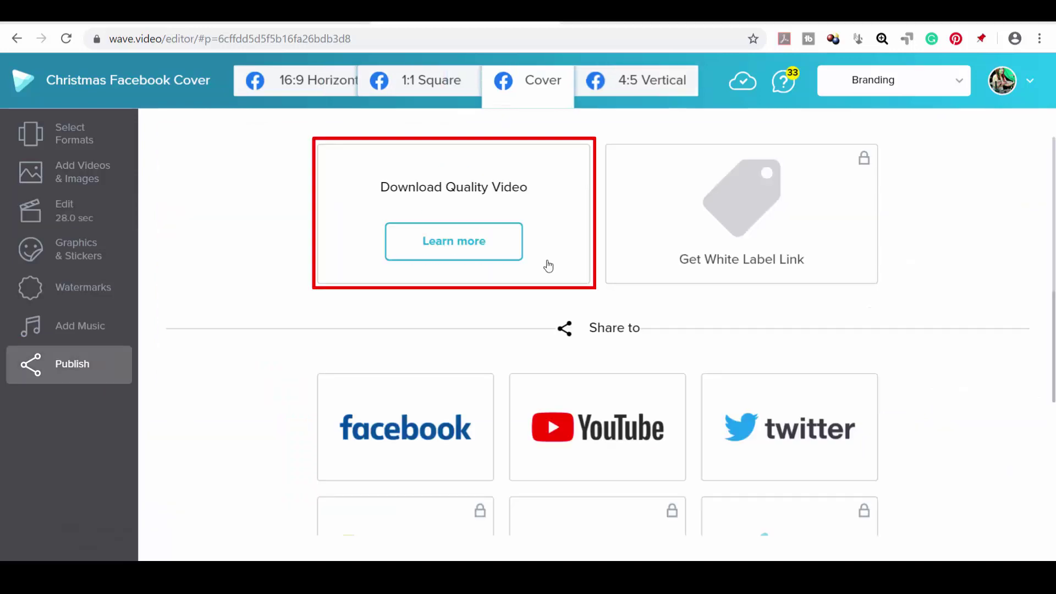
left_click(487, 250)
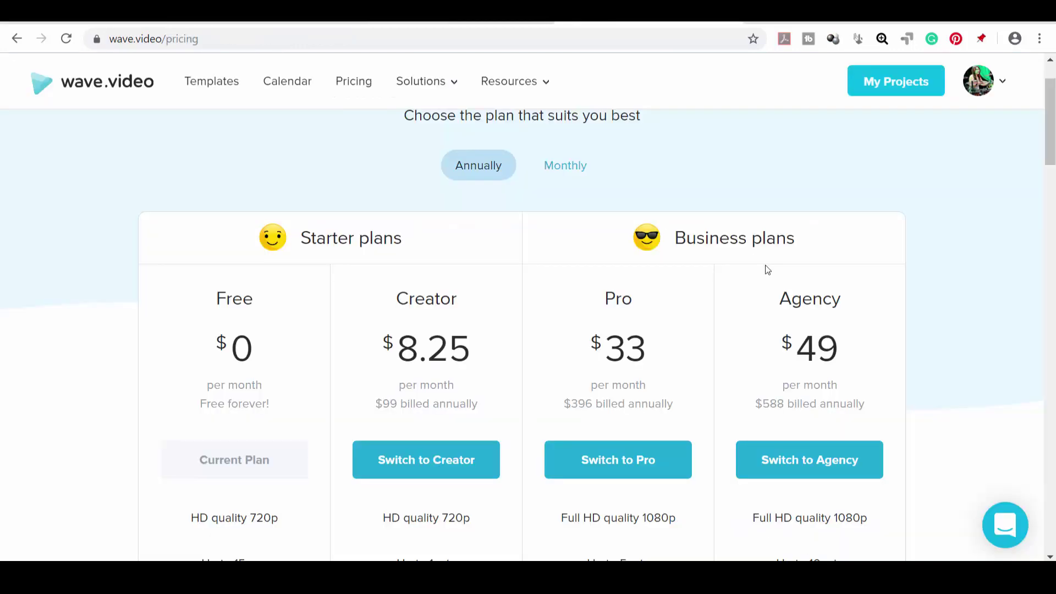
scroll(766, 267, "up", 2)
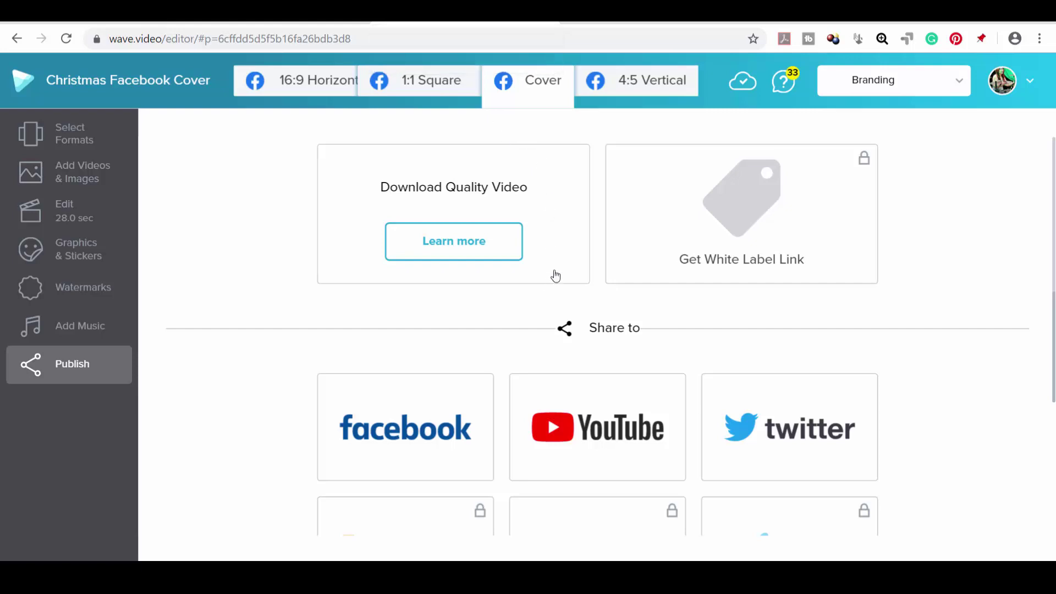
Choose sharing to Facebook and connect the account, letting wave.video manage and publish to the Success FastLane page.
left_click(430, 428)
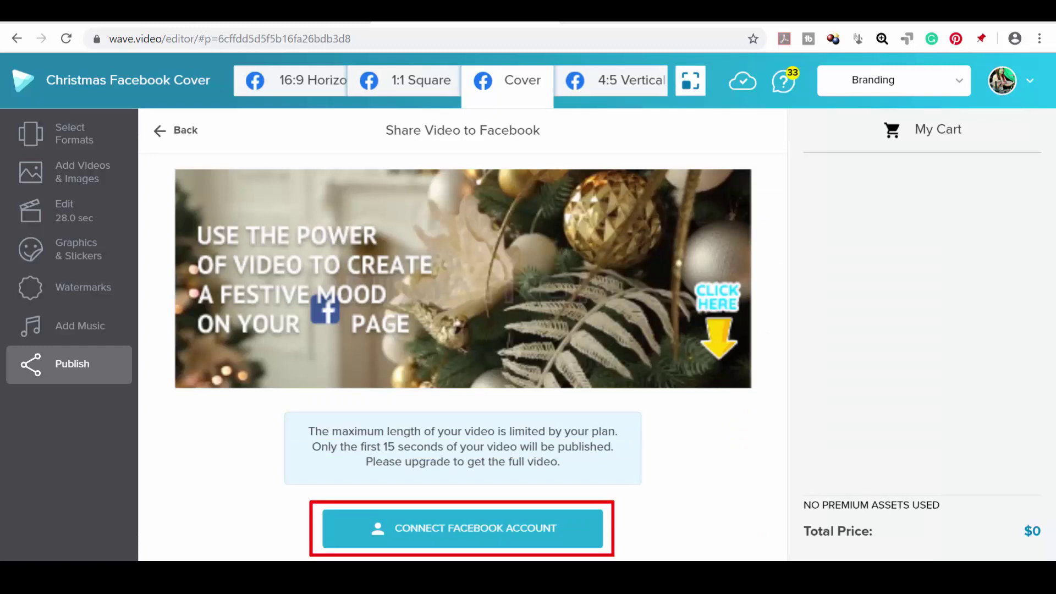
left_click(463, 529)
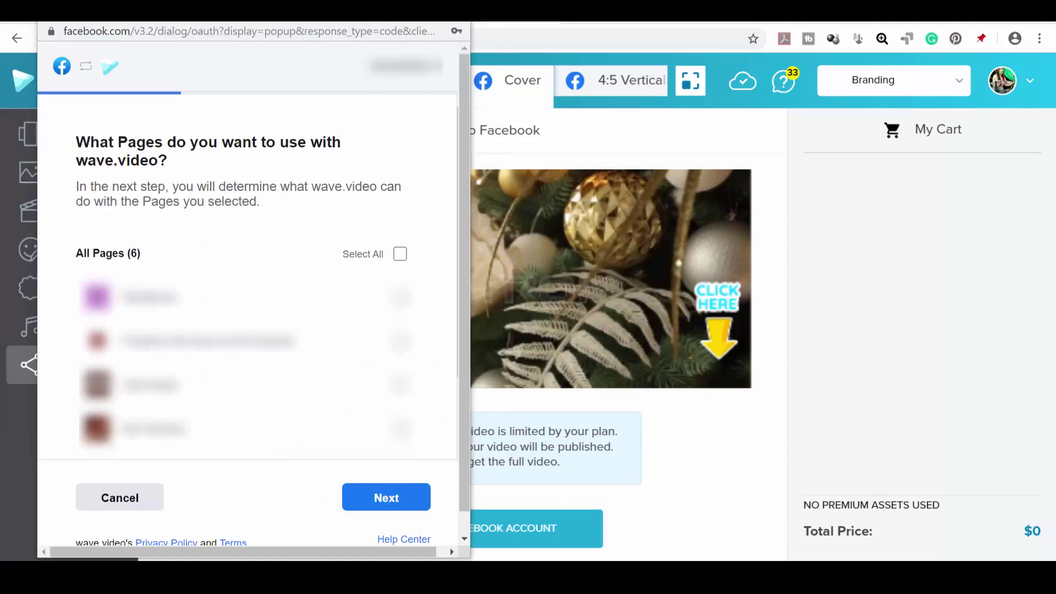
scroll(644, 449, "down", 2)
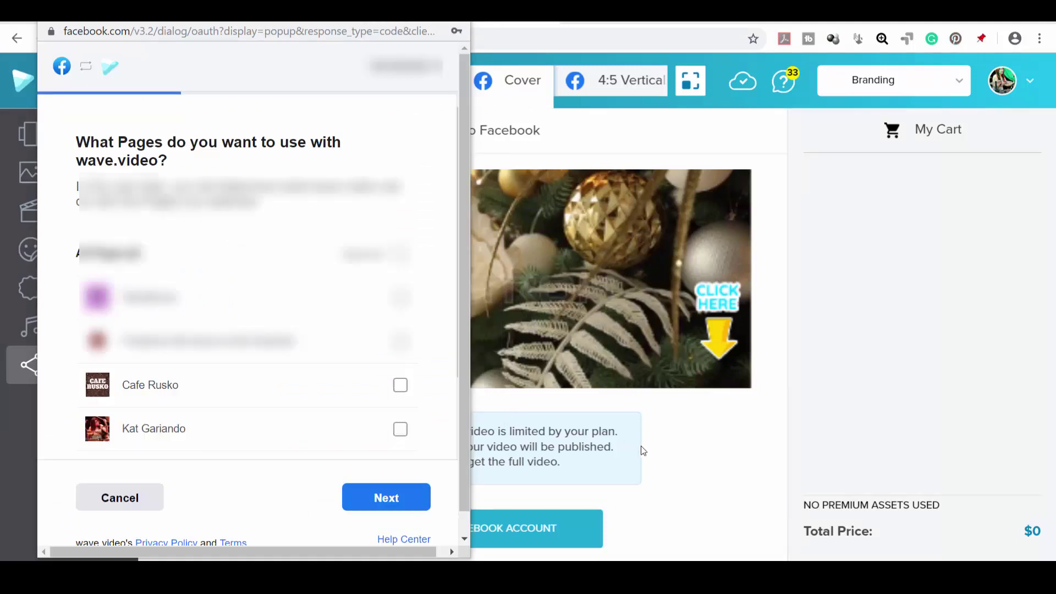
left_click(400, 379)
left_click(416, 498)
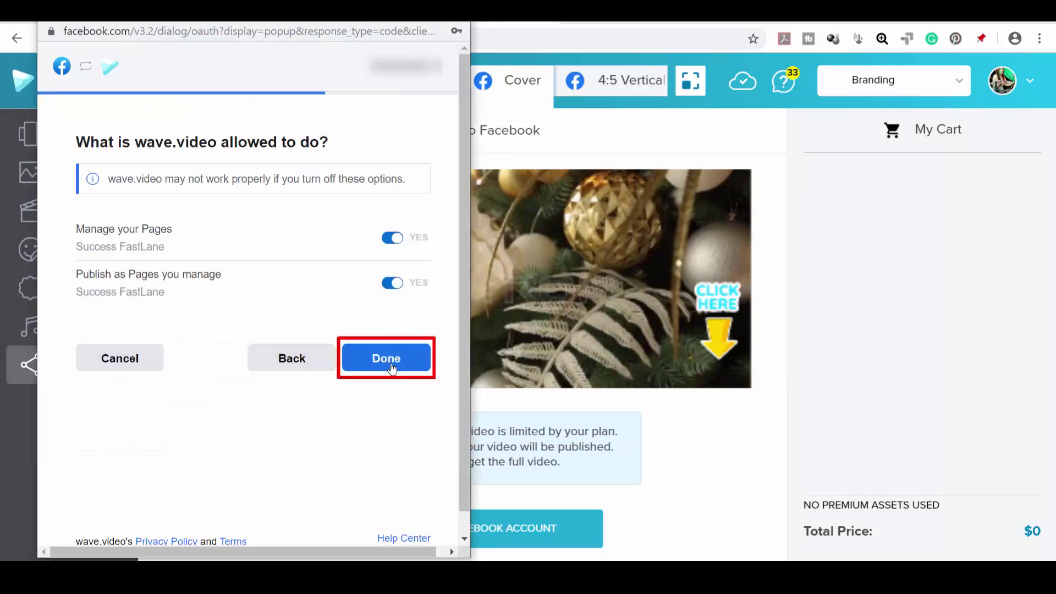
left_click(393, 369)
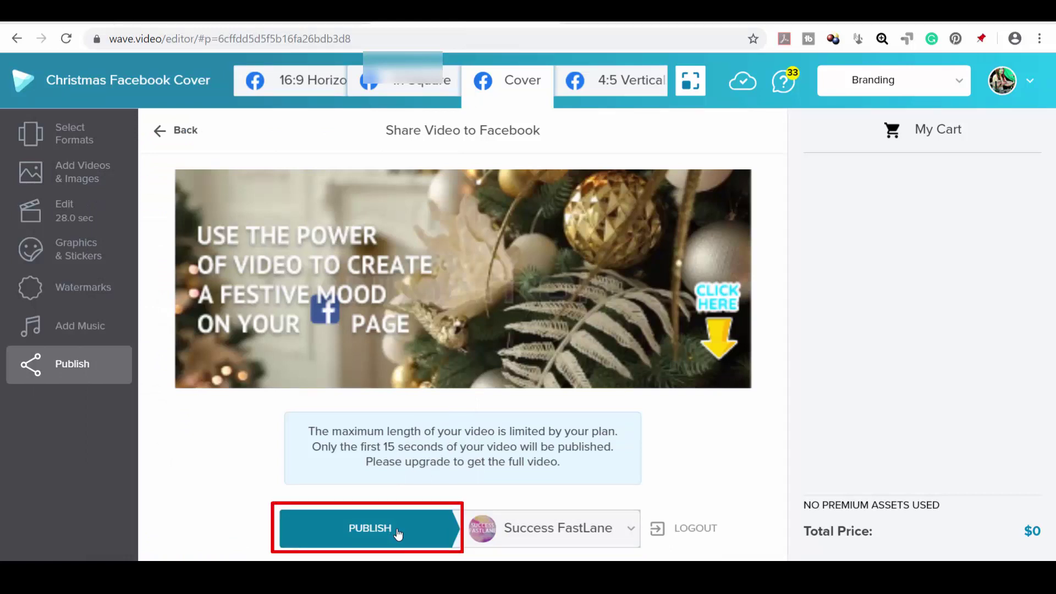
Publish the cover video to the Success FastLane page and copy its Facebook link.
left_click(398, 533)
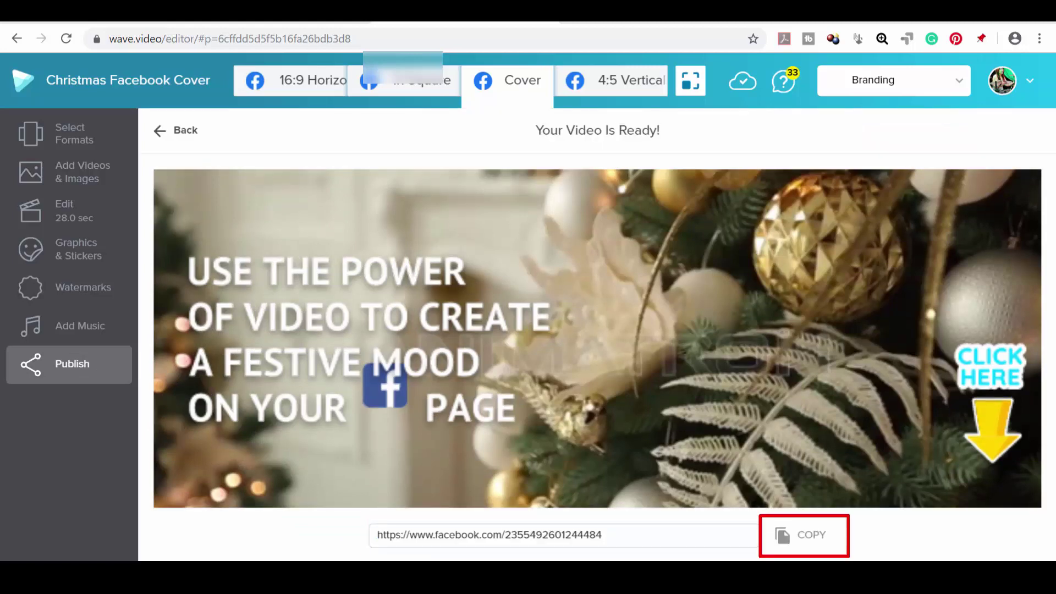
left_click(808, 535)
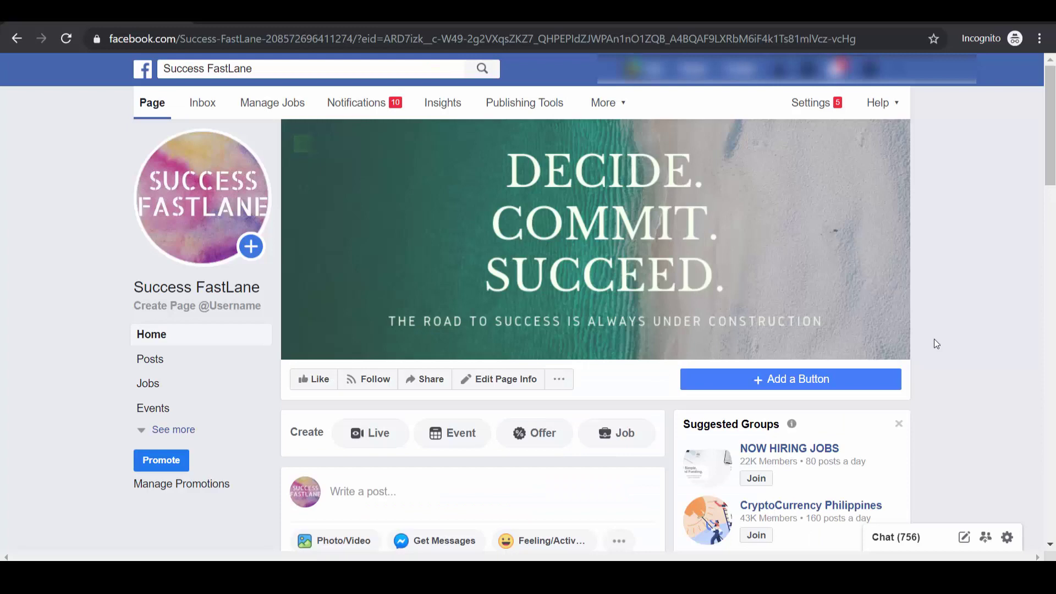
Find the wave.video post on the Success FastLane Facebook page, play its video, and download the video file.
scroll(934, 338, "down", 4)
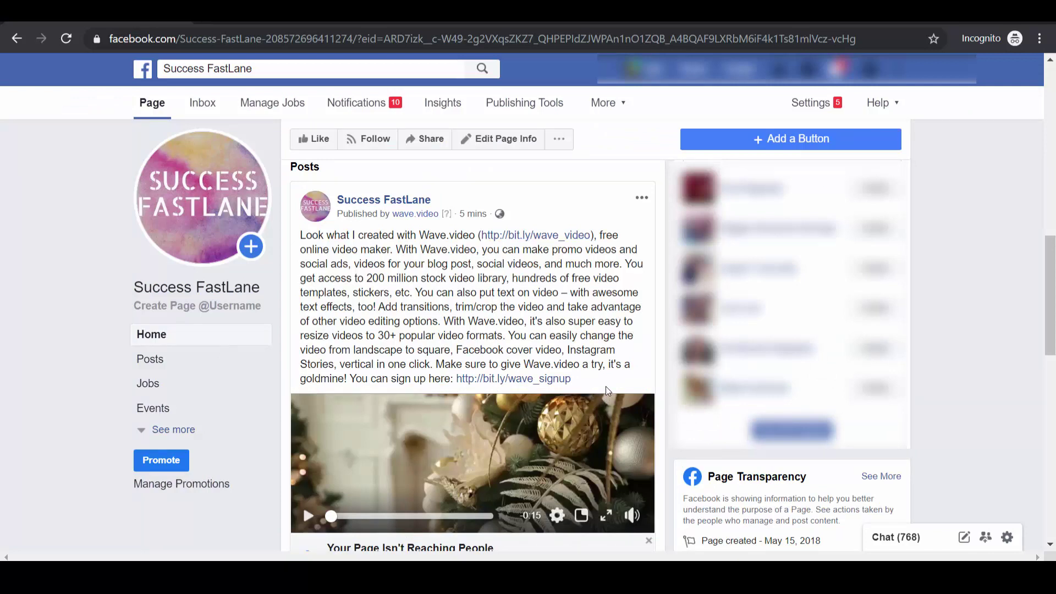
left_click(593, 422)
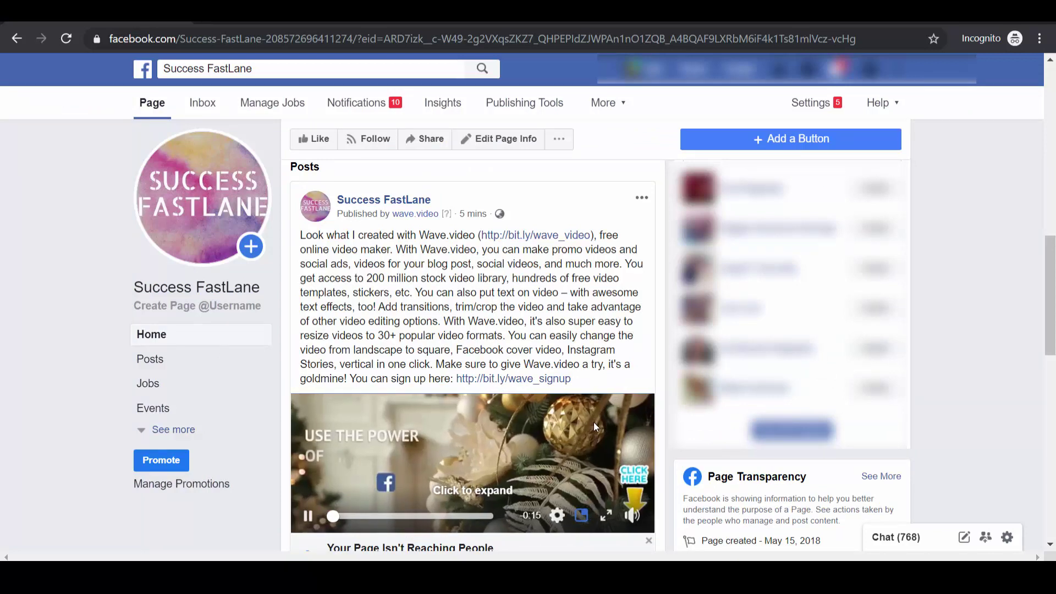
left_click(552, 456)
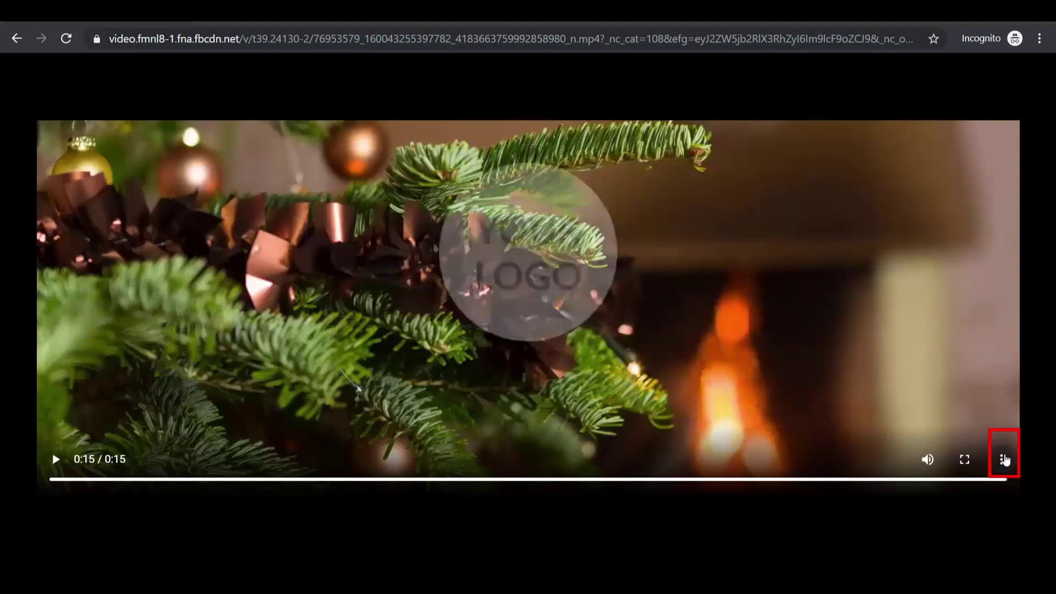
left_click(1002, 459)
left_click(985, 430)
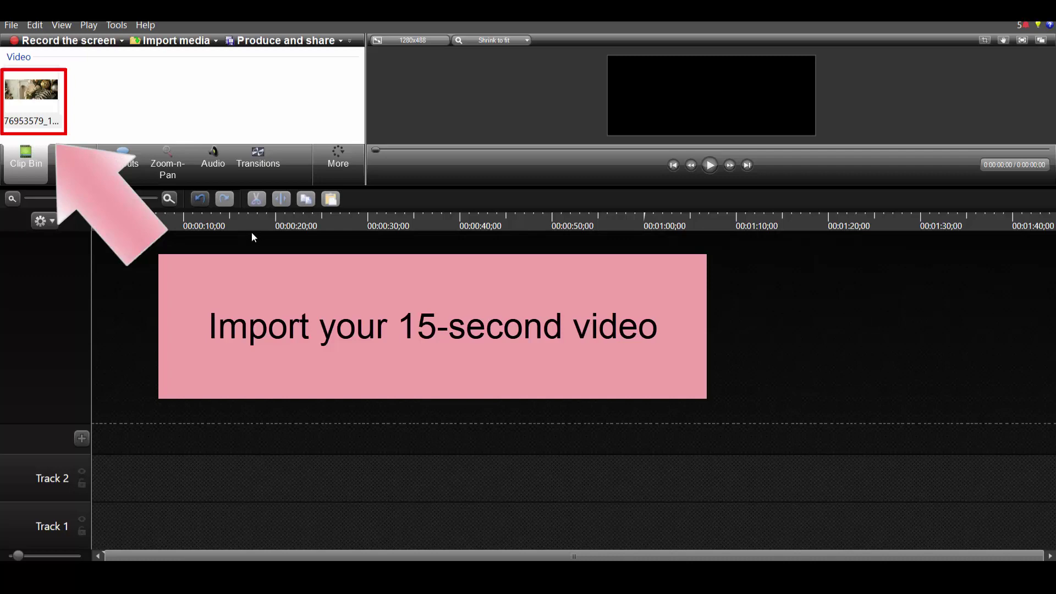
Switch to Camtasia and place the imported 15-second video on Track 2 twice, one copy after the other.
left_click_drag(32, 90, 102, 478)
left_click_drag(31, 91, 242, 477)
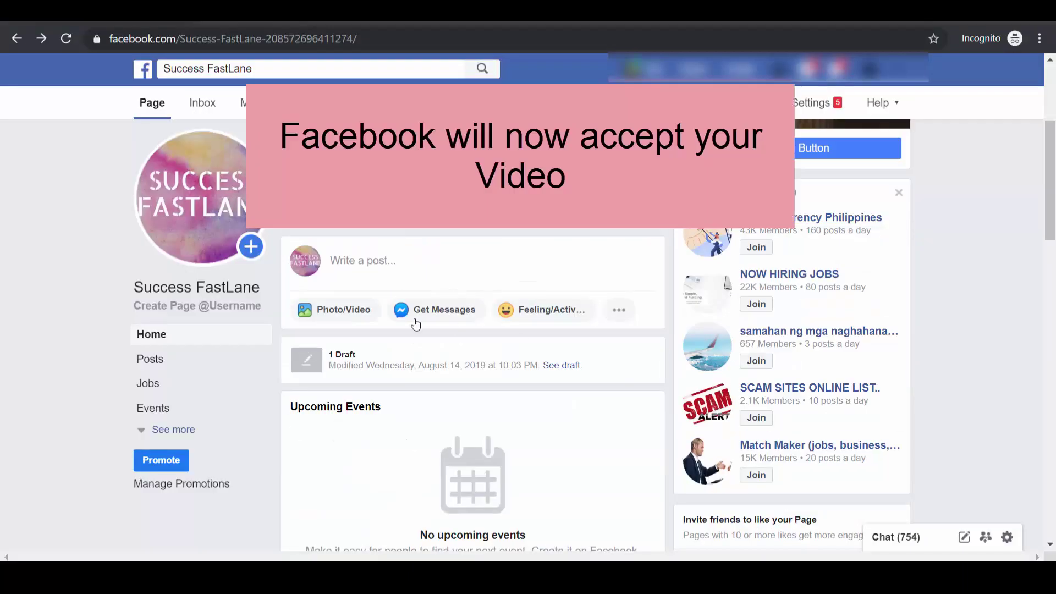
left_click(373, 265)
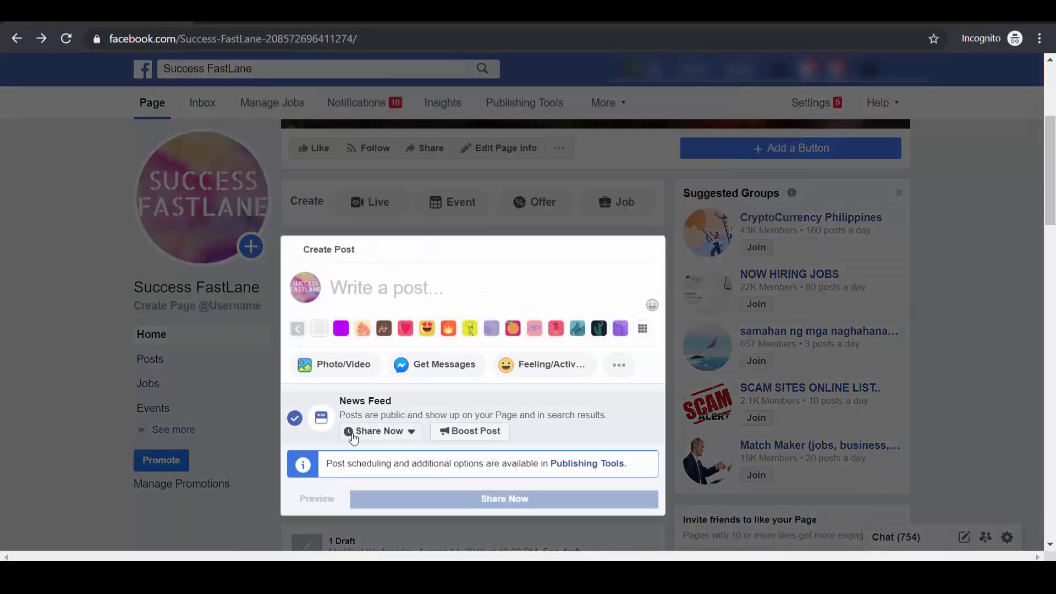
left_click(346, 365)
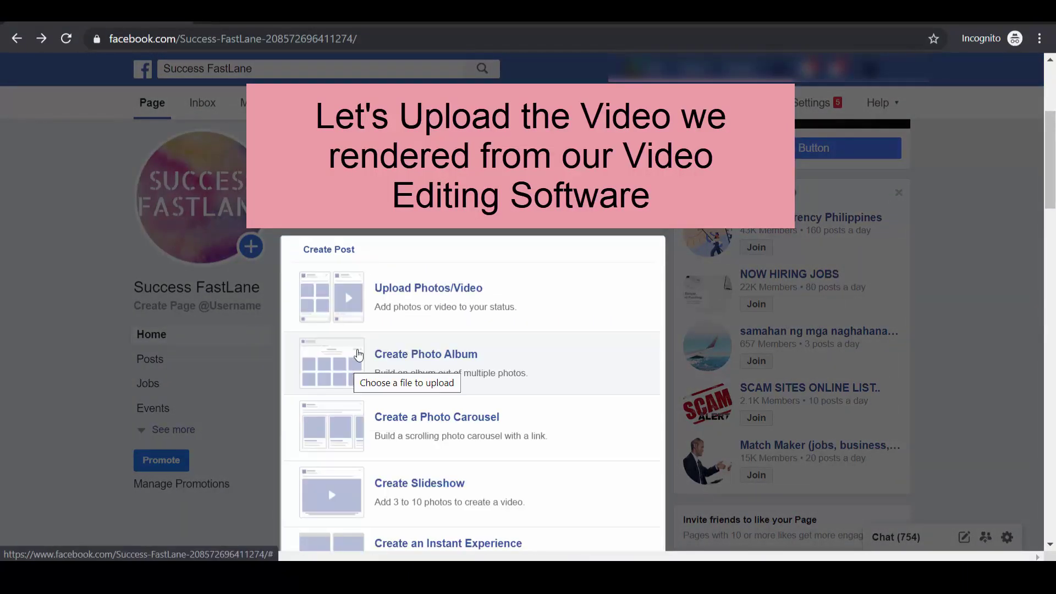
left_click(395, 303)
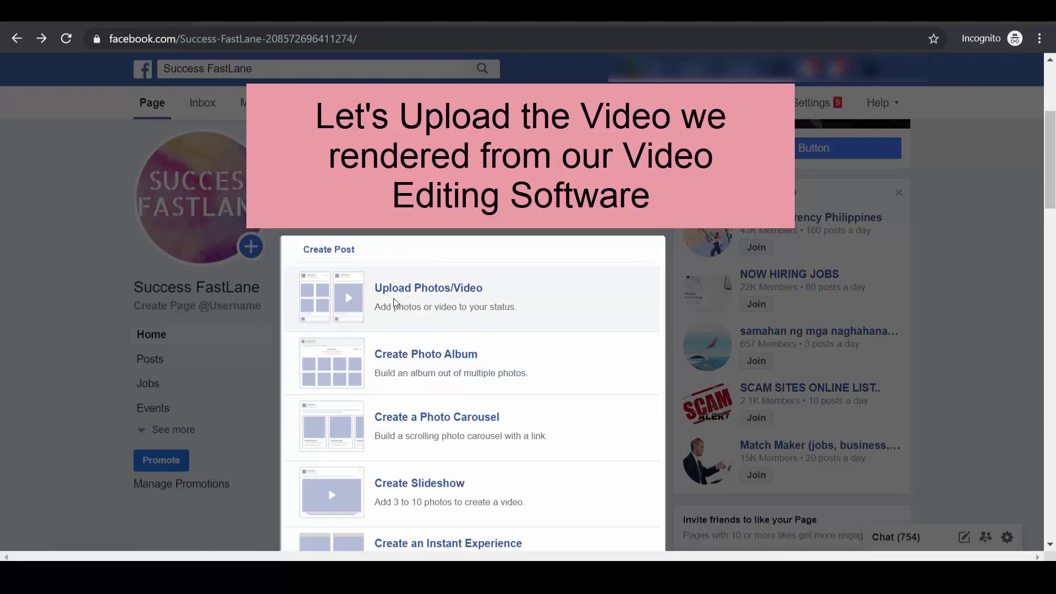
left_click(279, 170)
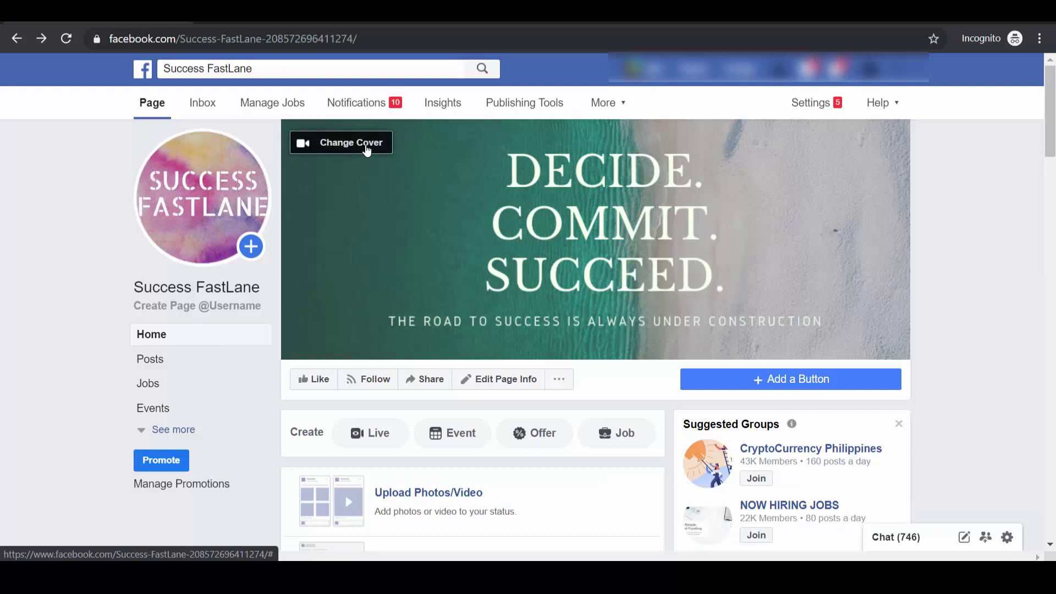
Change the Success FastLane page's cover by uploading Facebook Video Cover.mp4, and publish it as the video cover.
left_click(367, 149)
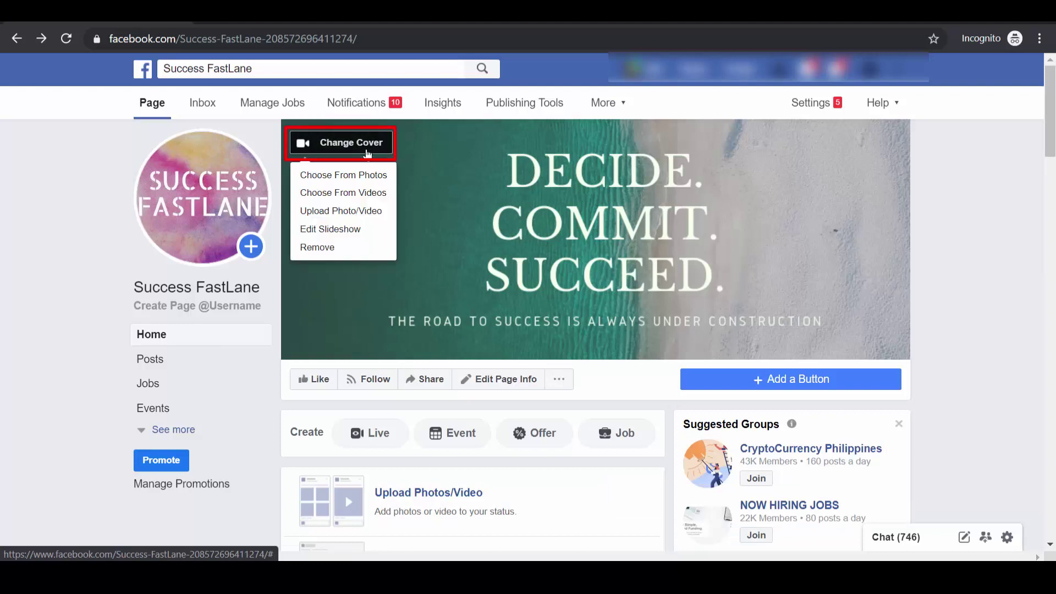
left_click(369, 213)
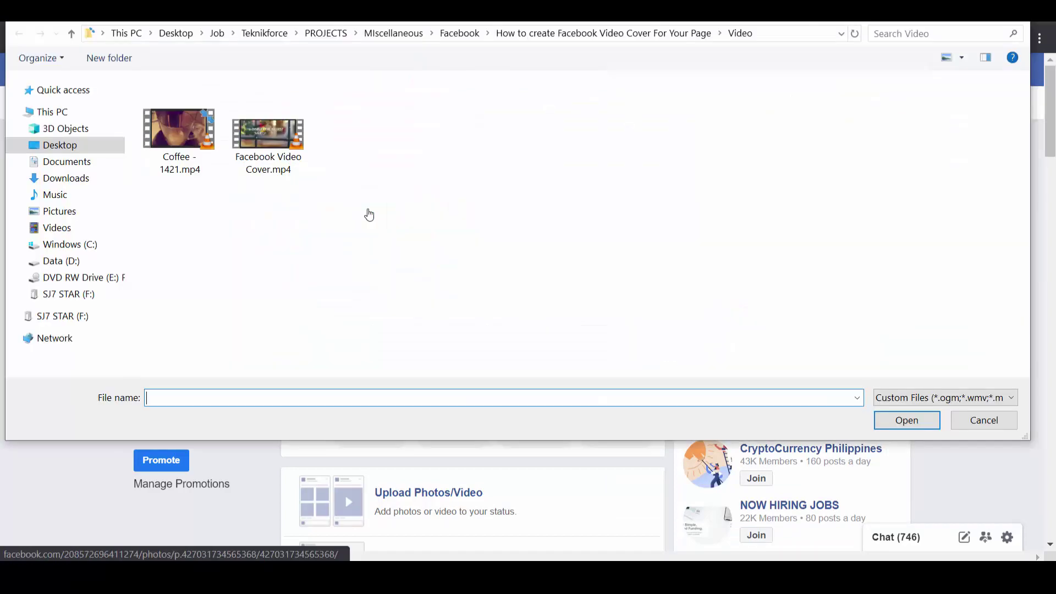
double_click(280, 173)
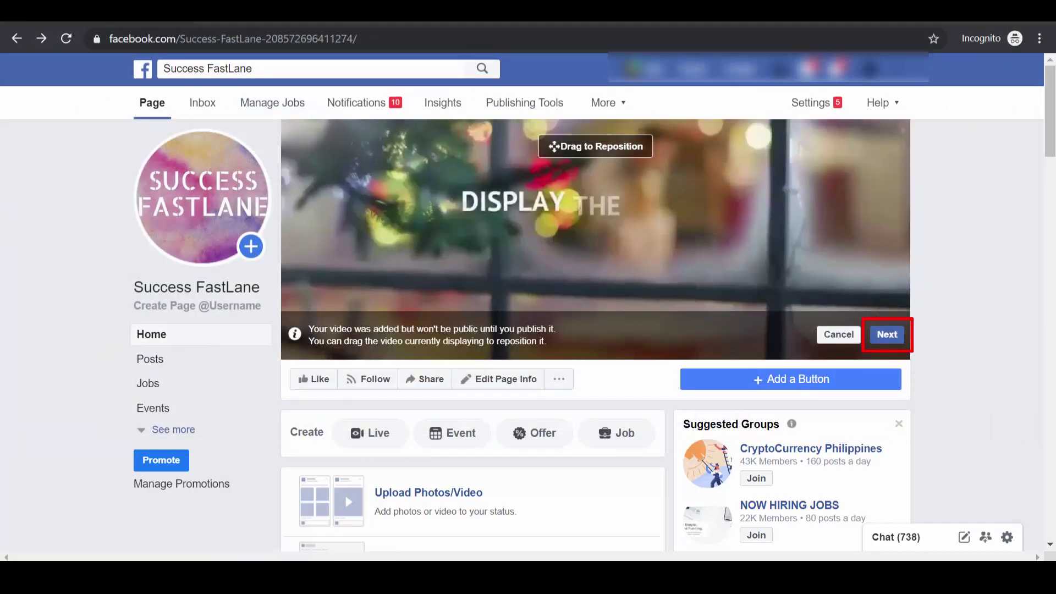
left_click(889, 340)
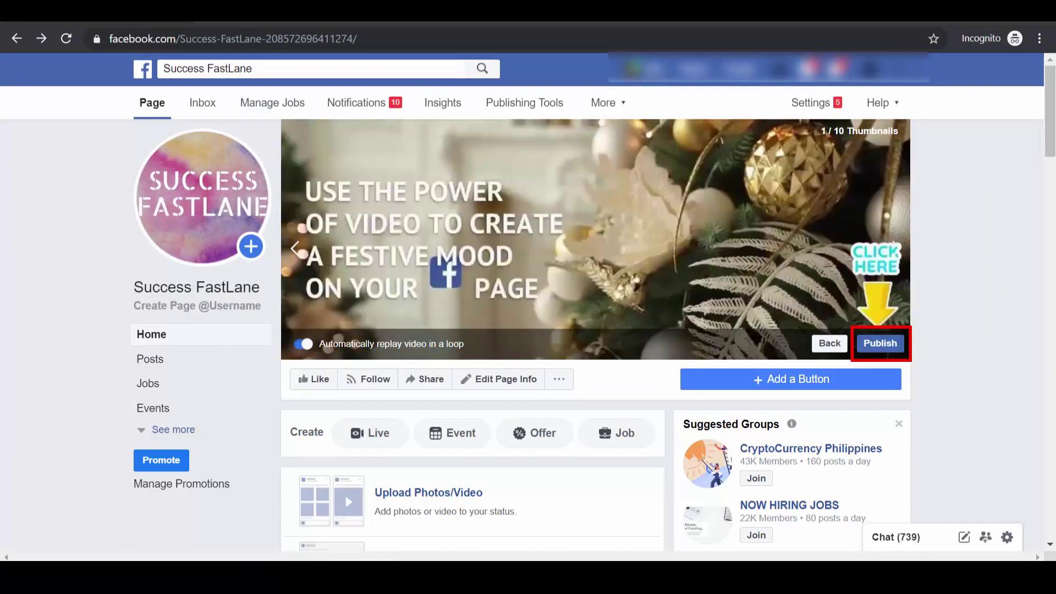
left_click(880, 343)
left_click(658, 278)
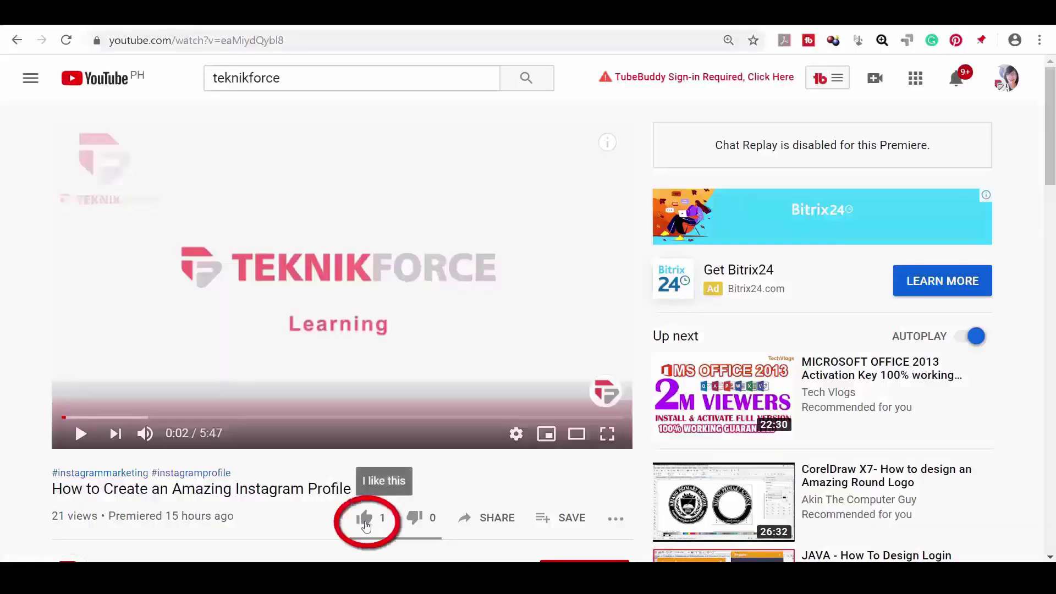
On YouTube, like the video "How to Create an Amazing Instagram Profile" and subscribe to the Teknikforce channel.
left_click(365, 525)
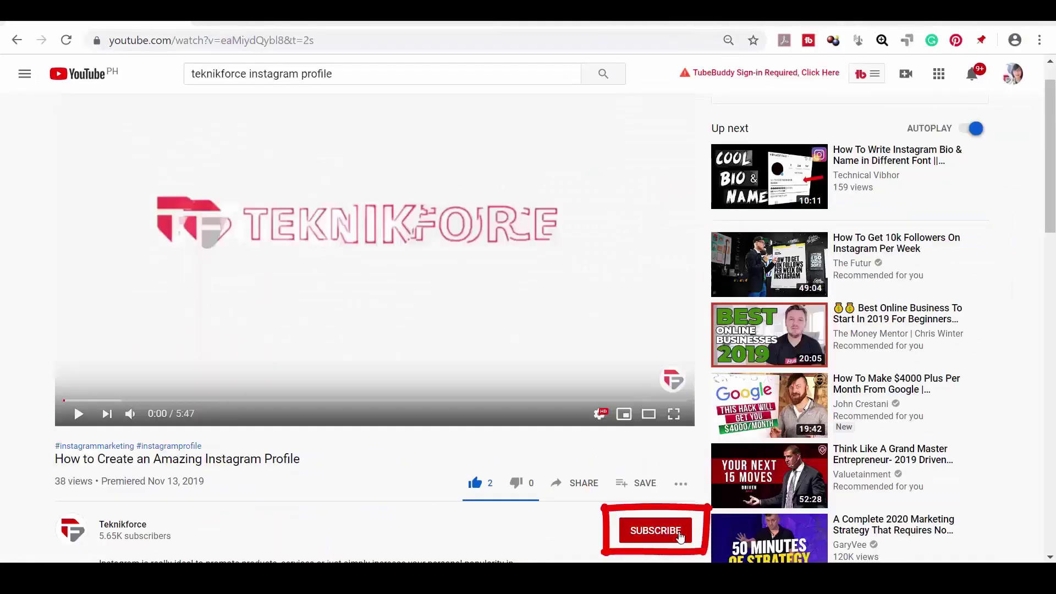
left_click(674, 533)
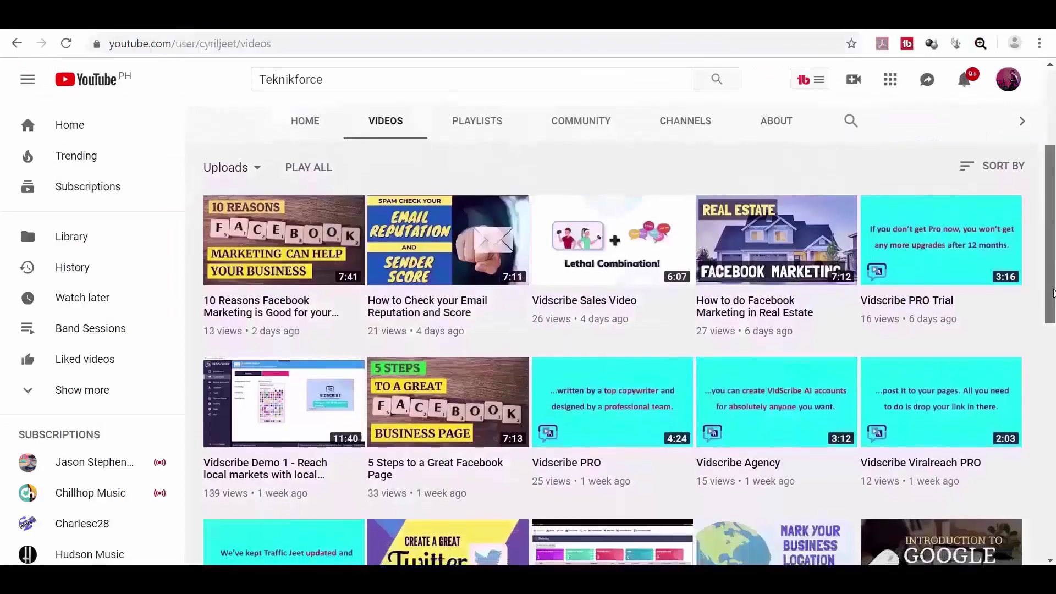
left_click_drag(1052, 292, 1052, 339)
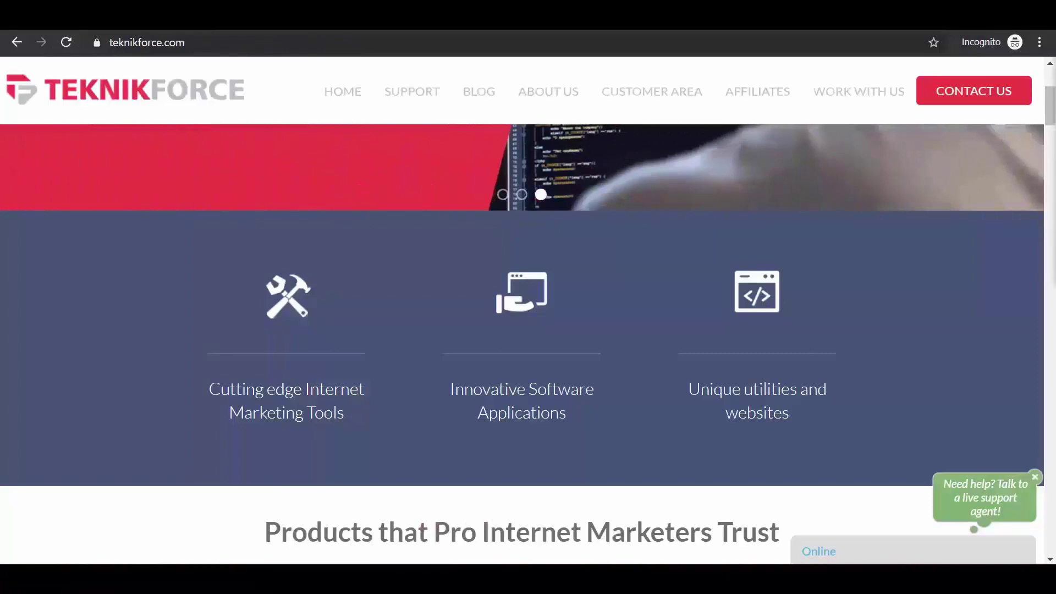
Switch to teknikforce.com and look through the home page's marketing products, from the video marketing tools to the WordPress plugins.
scroll(969, 314, "down", 5)
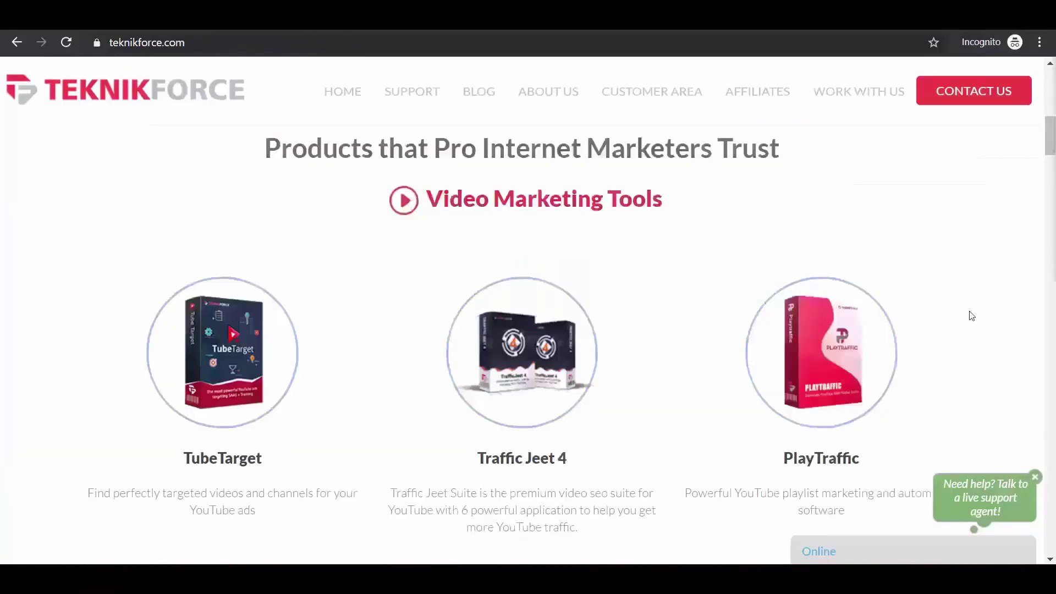
scroll(971, 314, "down", 5)
scroll(971, 315, "down", 5)
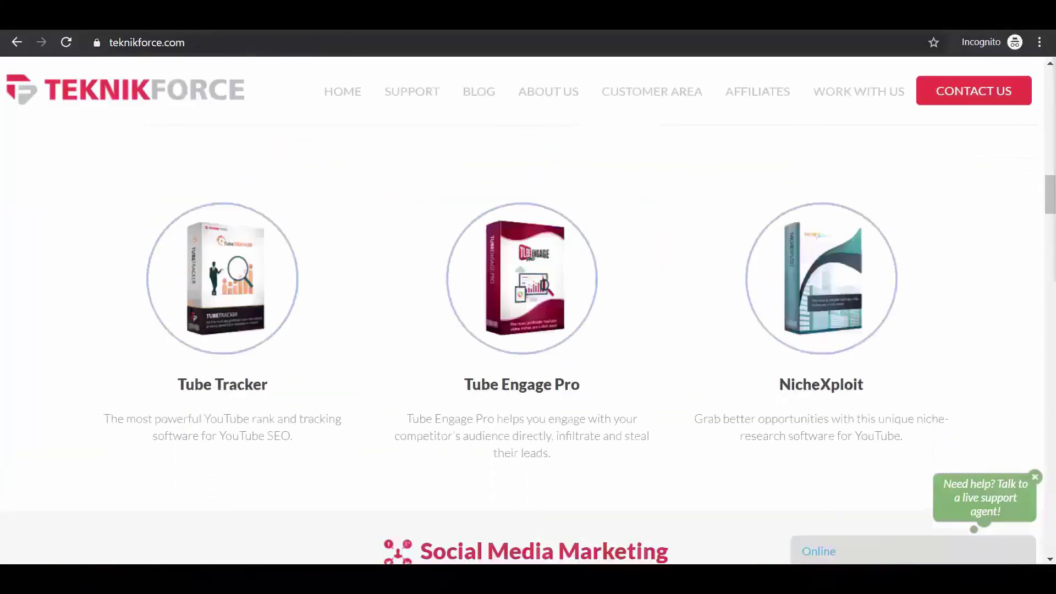
scroll(969, 311, "down", 10)
scroll(528, 341, "down", 4)
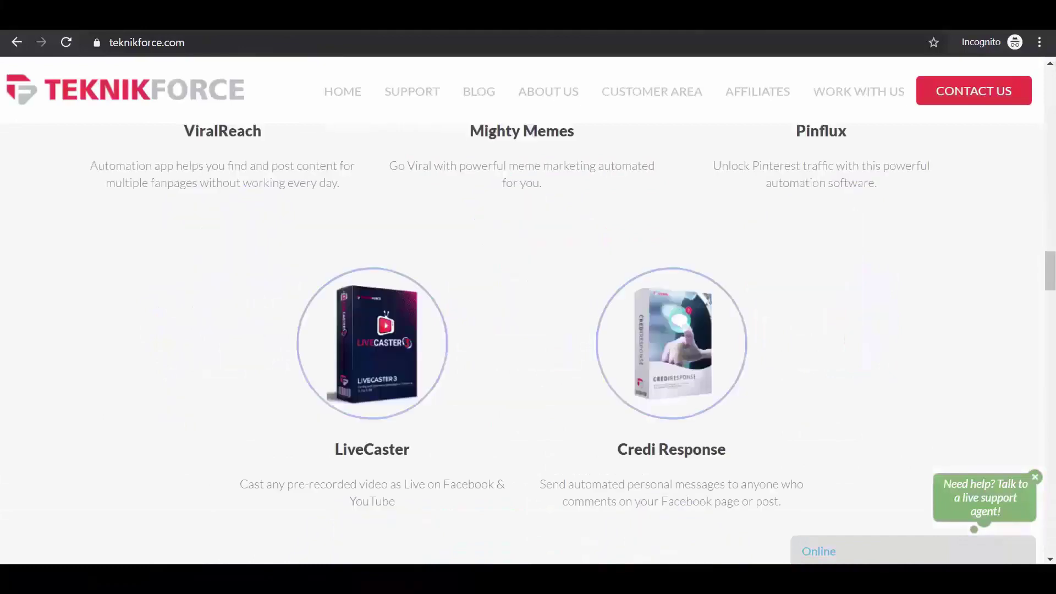
scroll(528, 330, "down", 5)
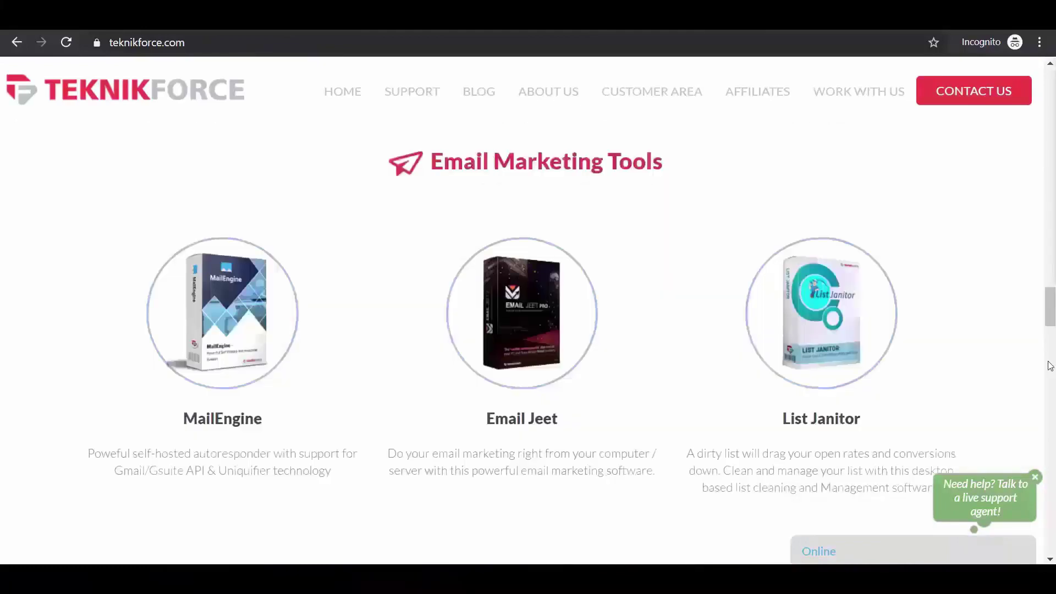
scroll(528, 330, "down", 5)
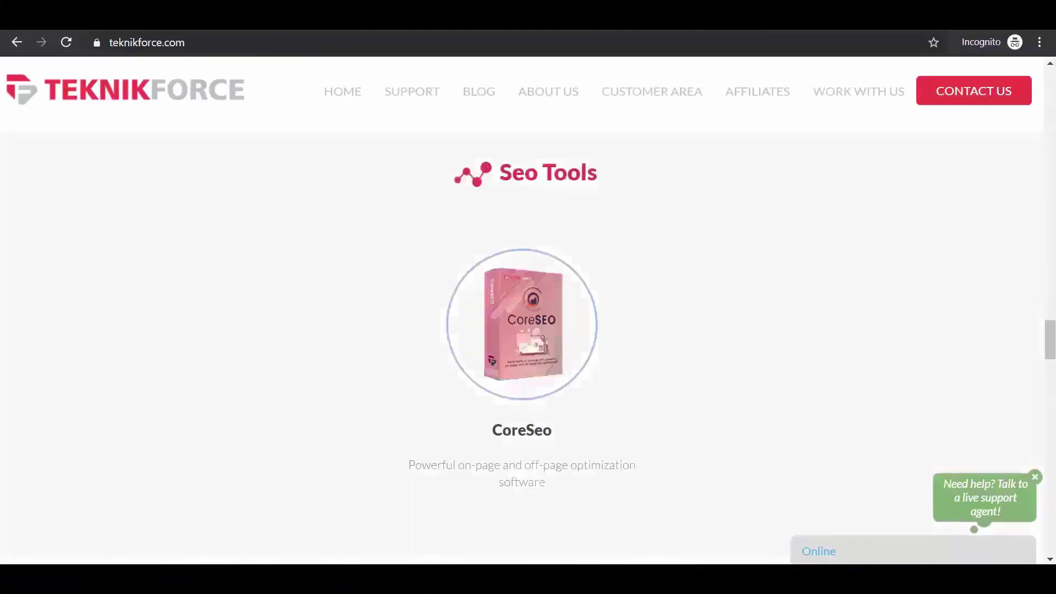
scroll(528, 330, "down", 5)
scroll(528, 330, "down", 5)
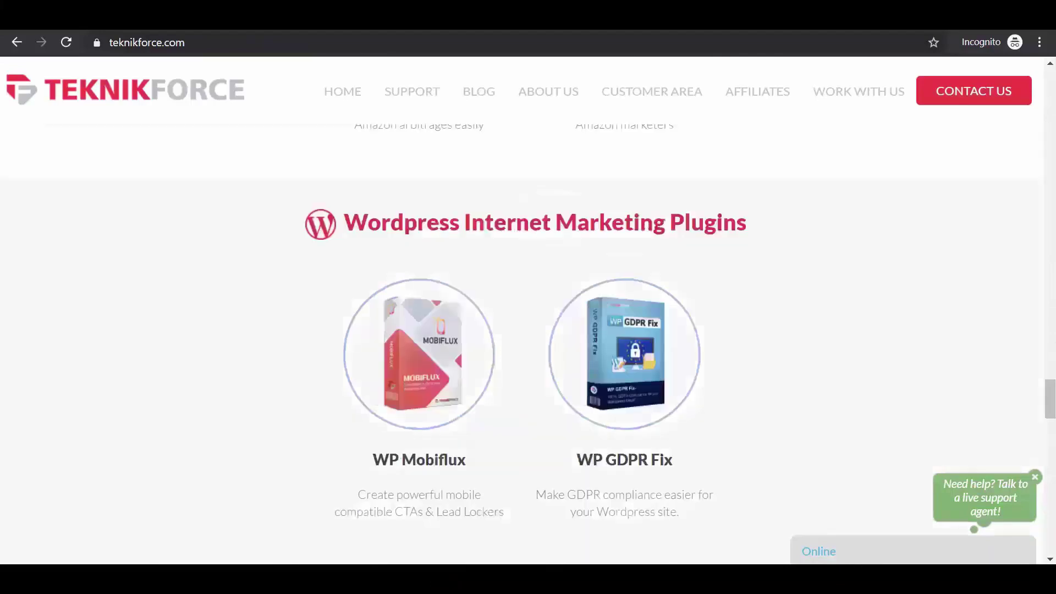